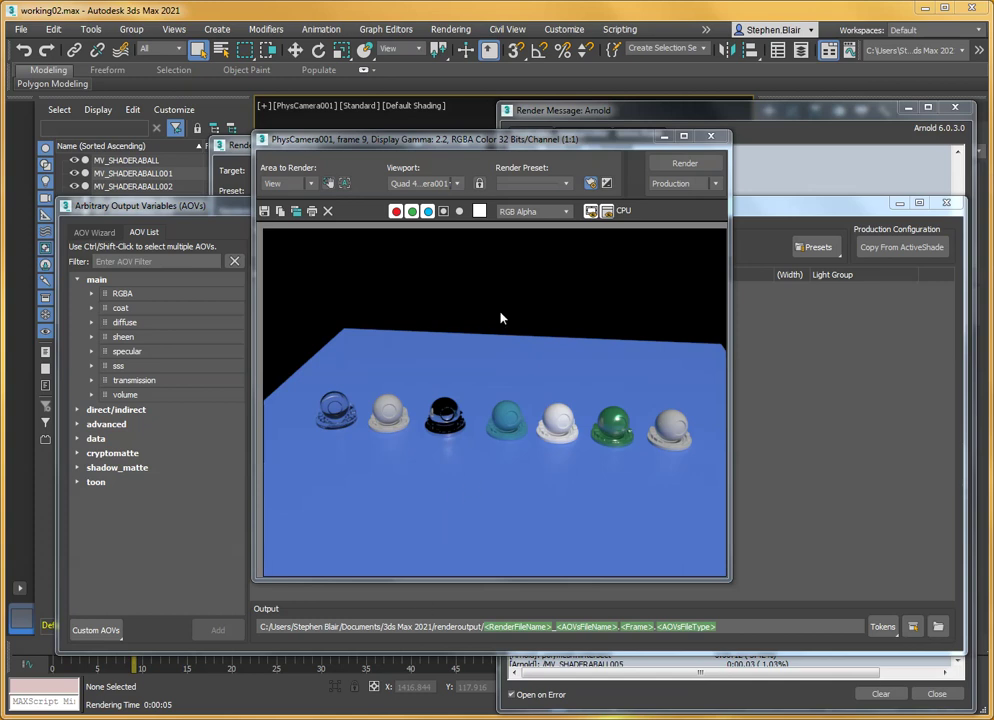
Add an EXR AOV output file and fill it with all eight main AOVs, from RGBA to volume.
click(205, 210)
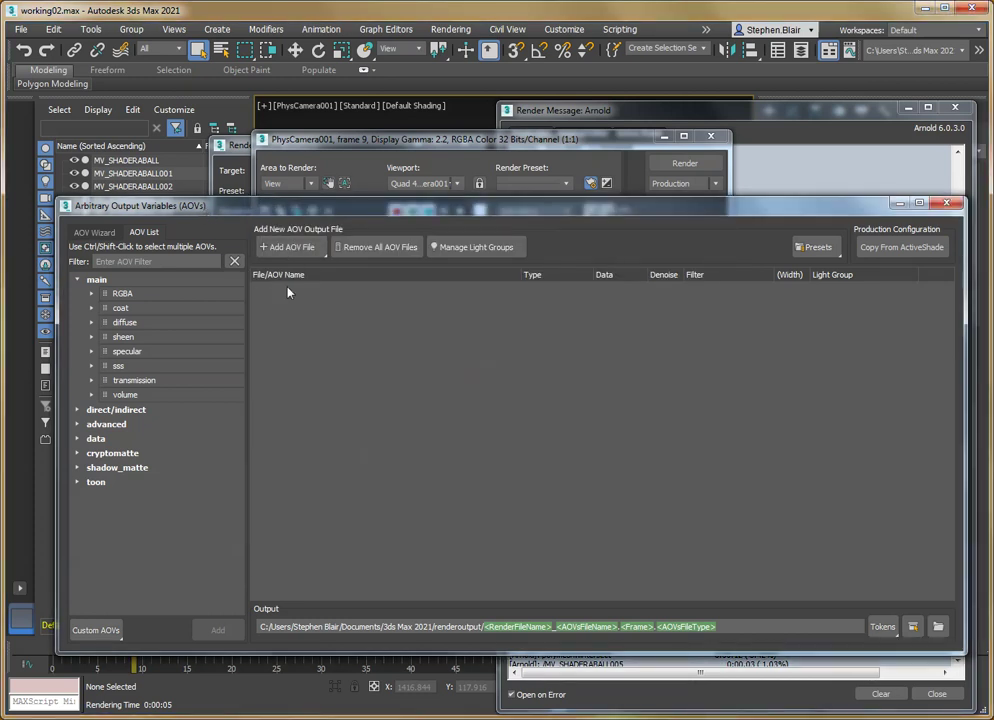
click(290, 247)
click(282, 305)
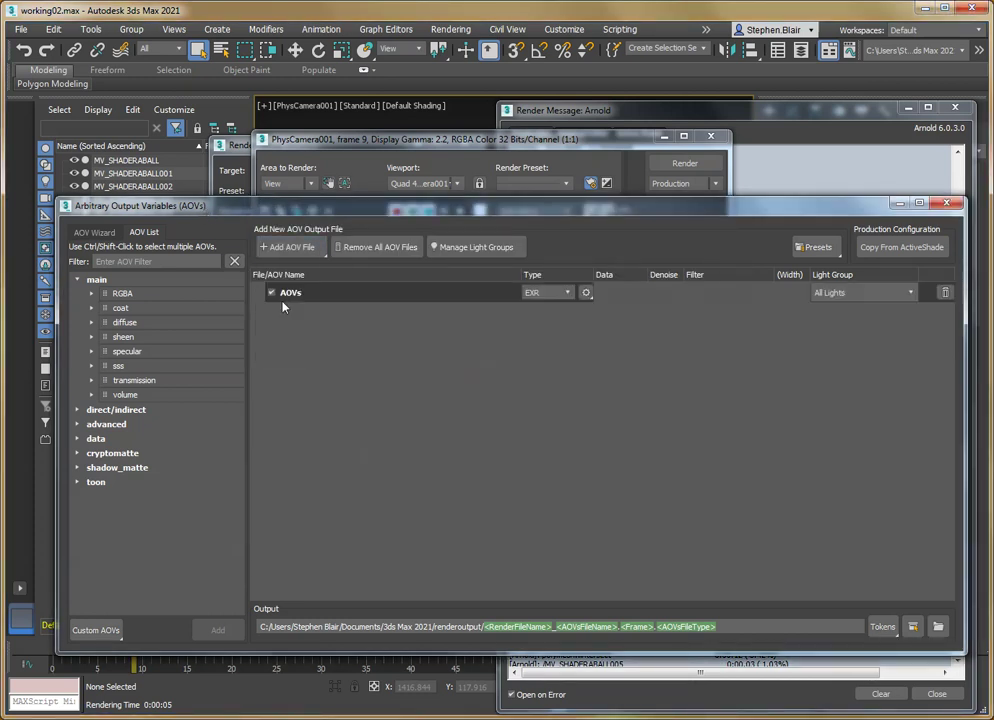
click(184, 304)
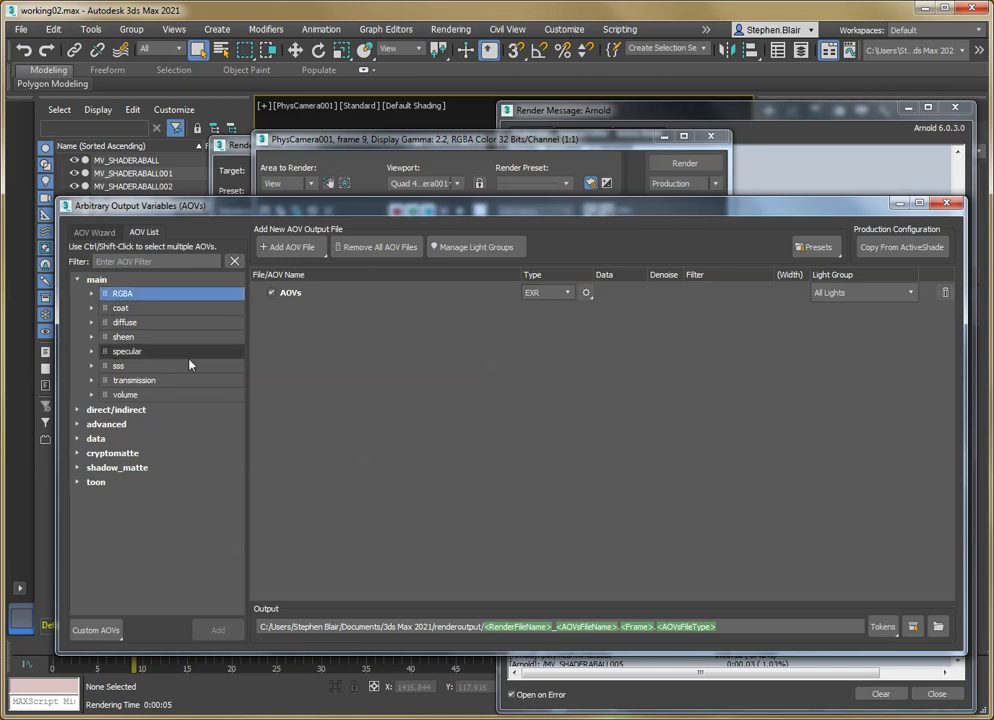
shift+click(174, 398)
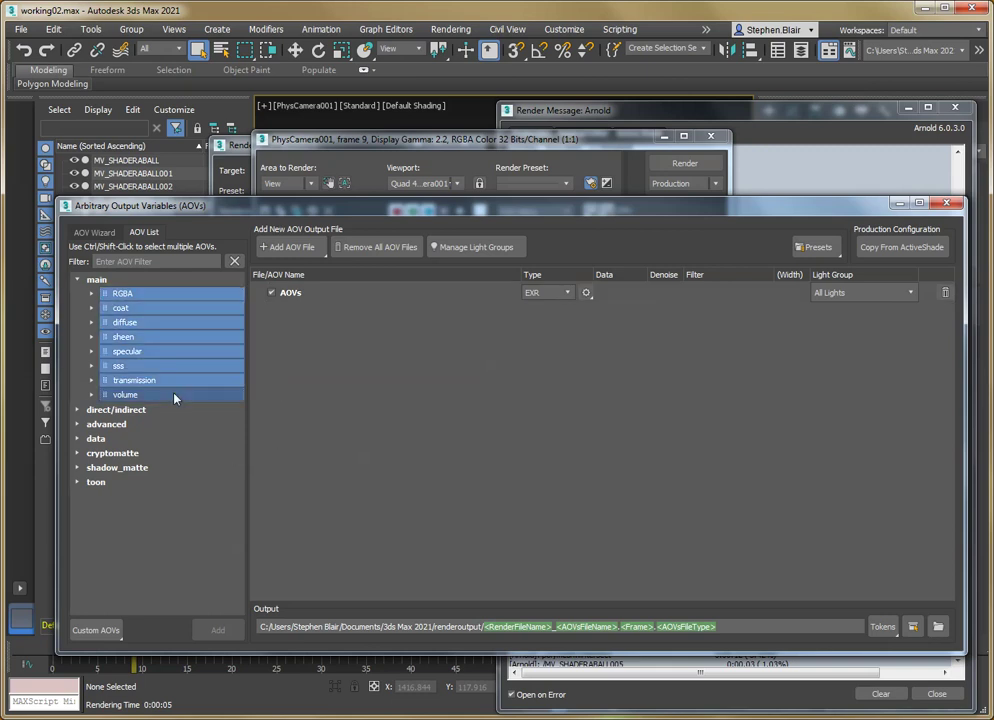
click(316, 293)
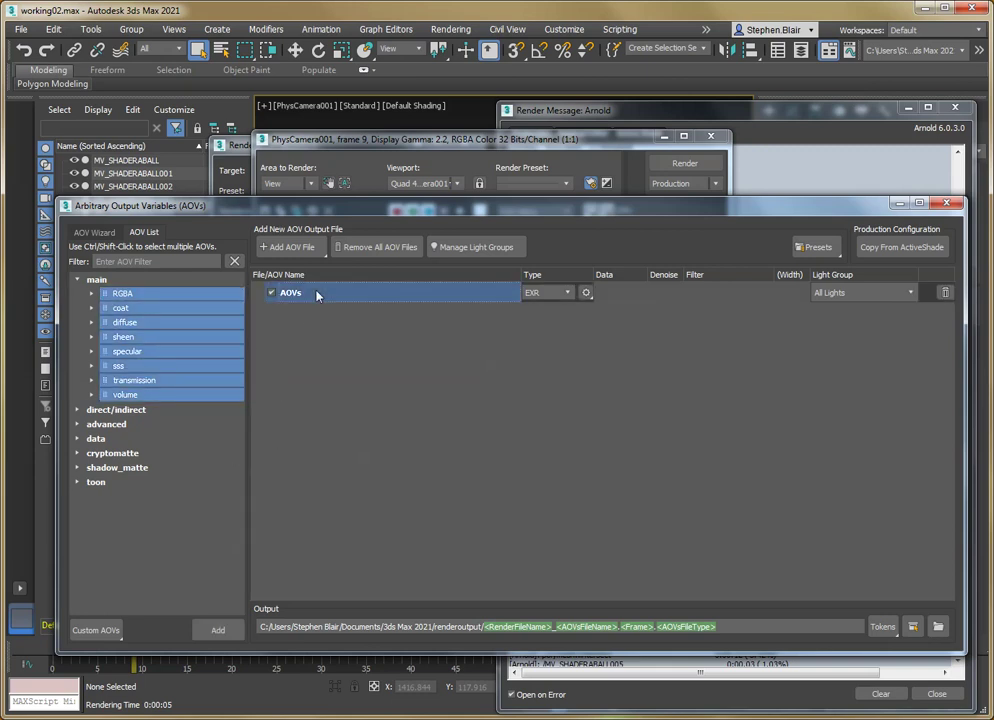
click(216, 630)
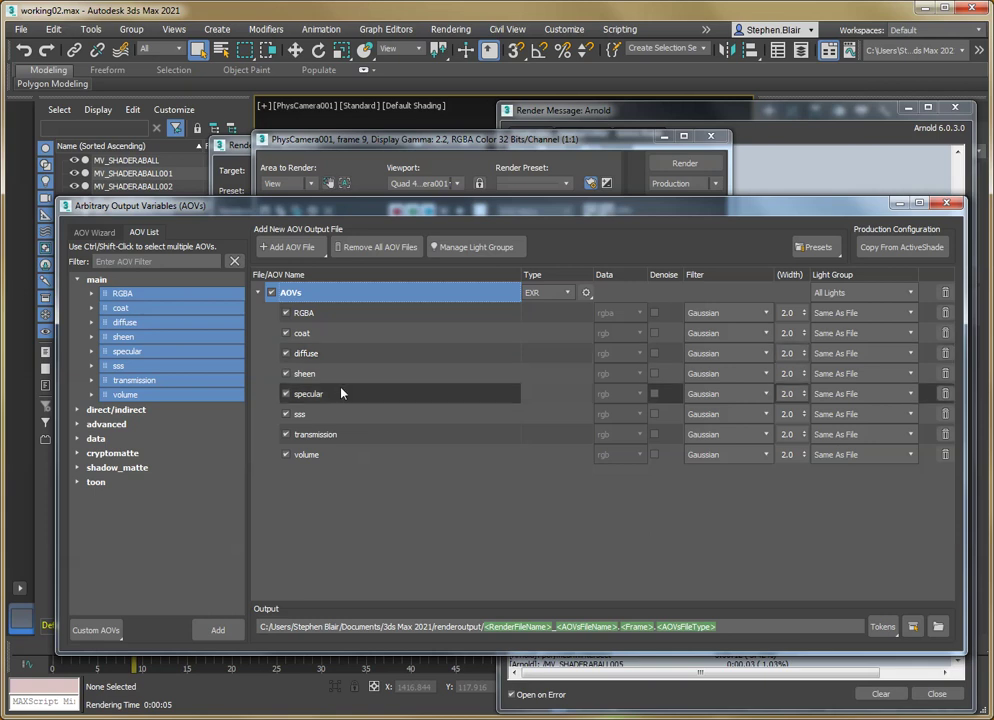
Rename the AOV output file as beauty.
double_click(304, 293)
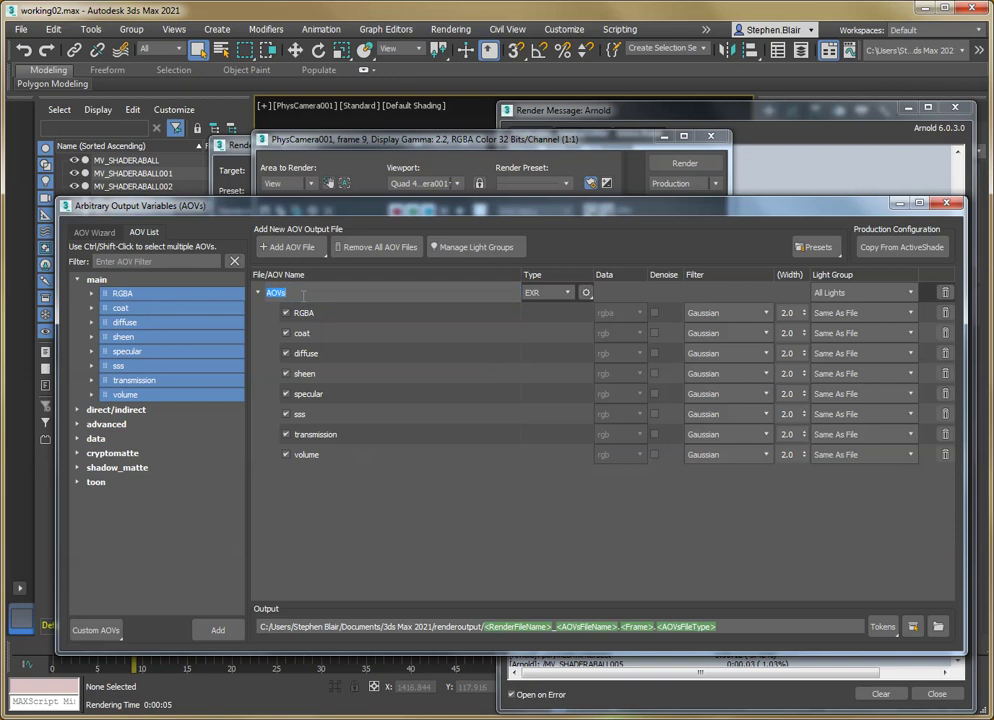
text(beauty)
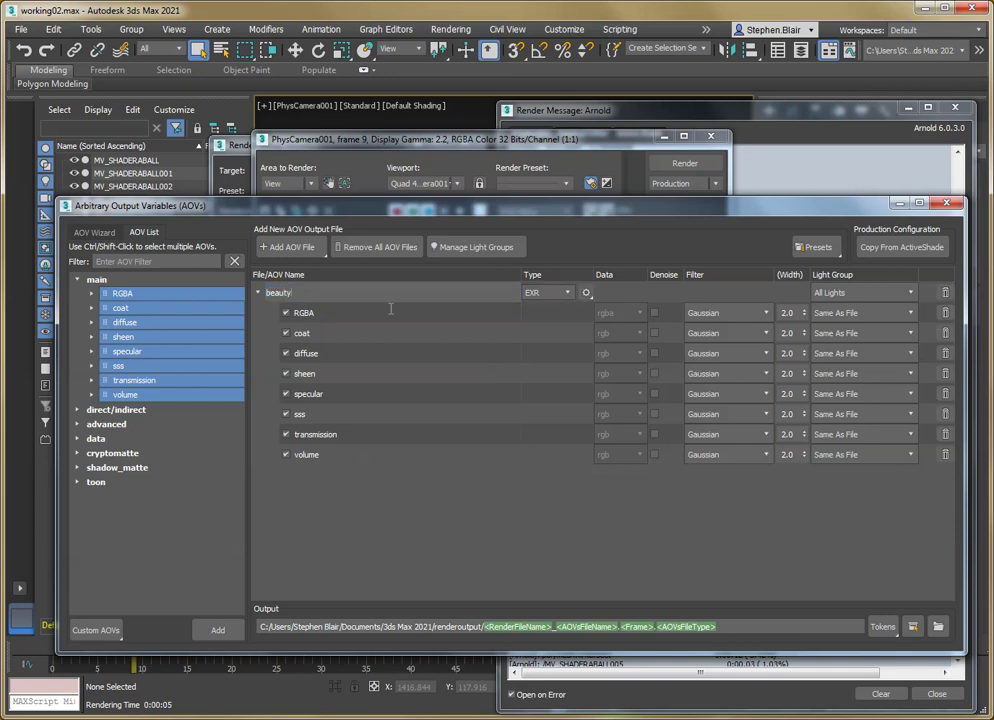
key(Return)
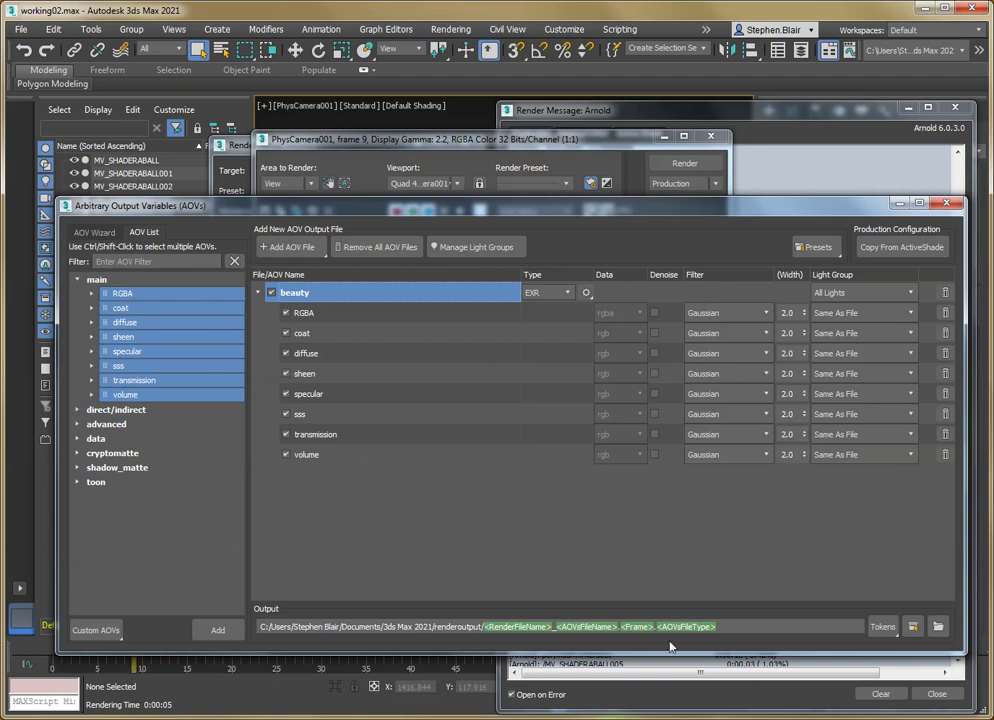
click(280, 296)
Compare the render output file name in Render Setup with the EXR path written in the Arnold render log.
key(F10)
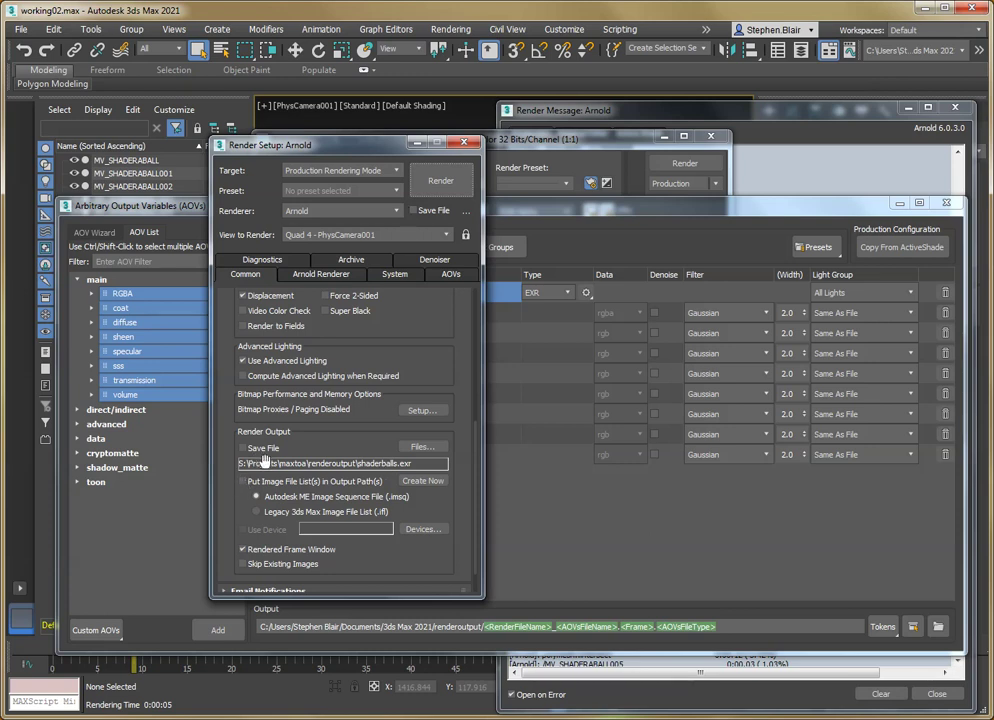
click(543, 215)
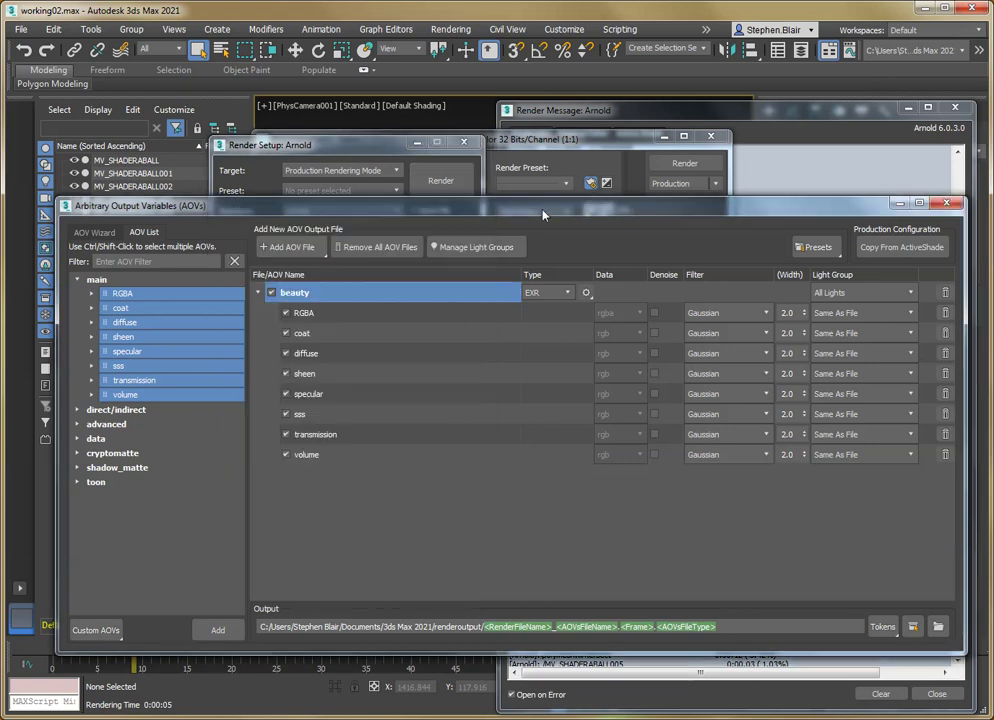
click(765, 121)
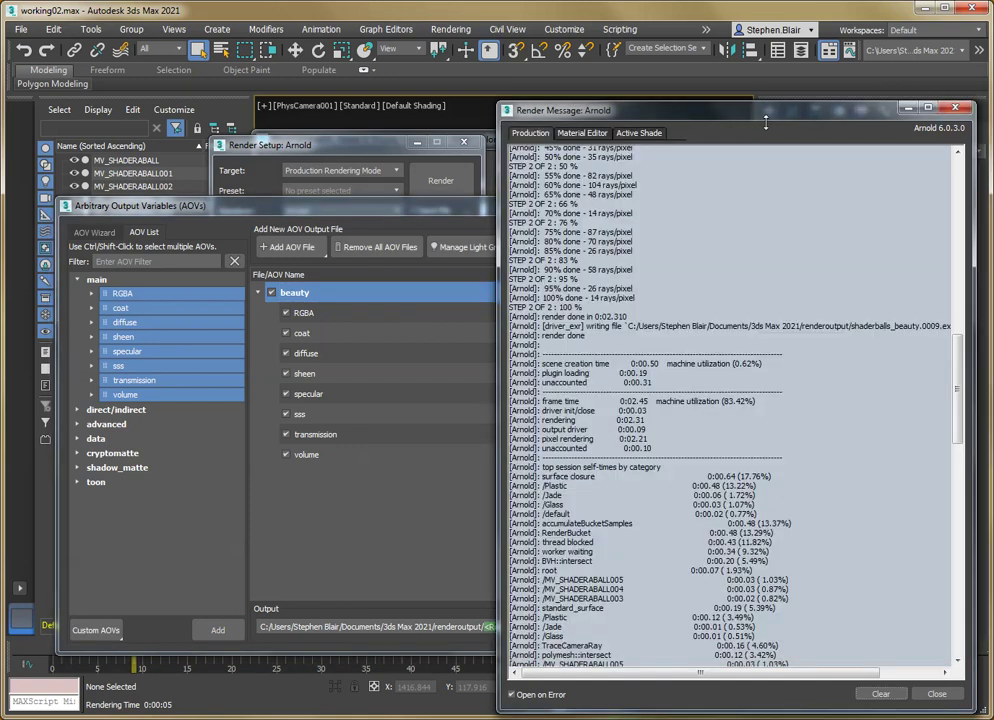
drag(745, 673, 807, 673)
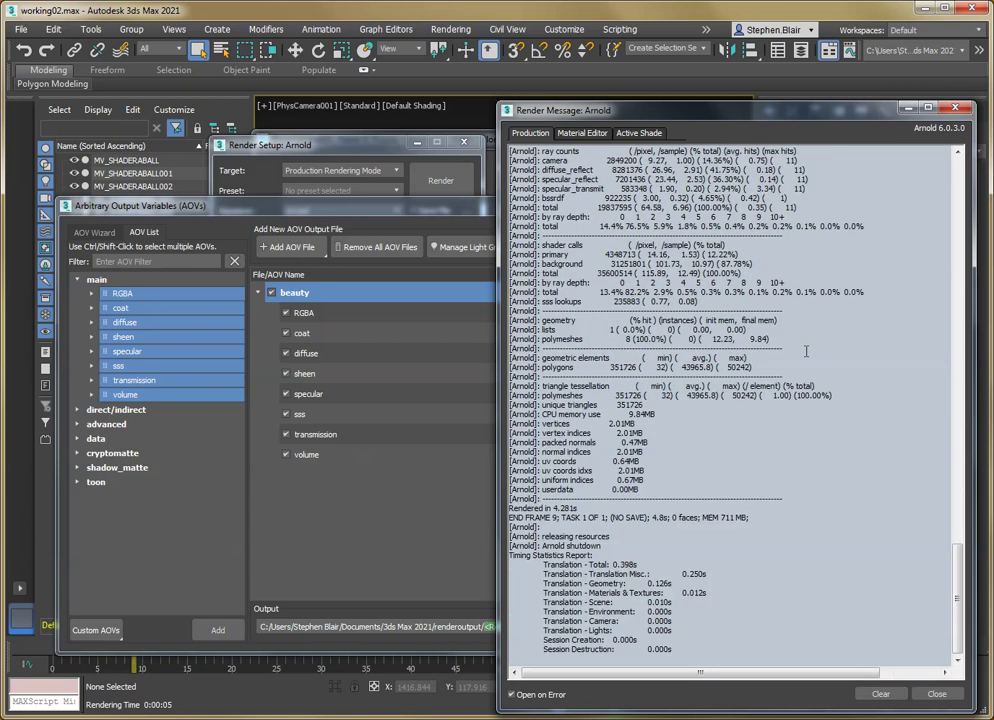
drag(957, 620, 957, 392)
double_click(871, 455)
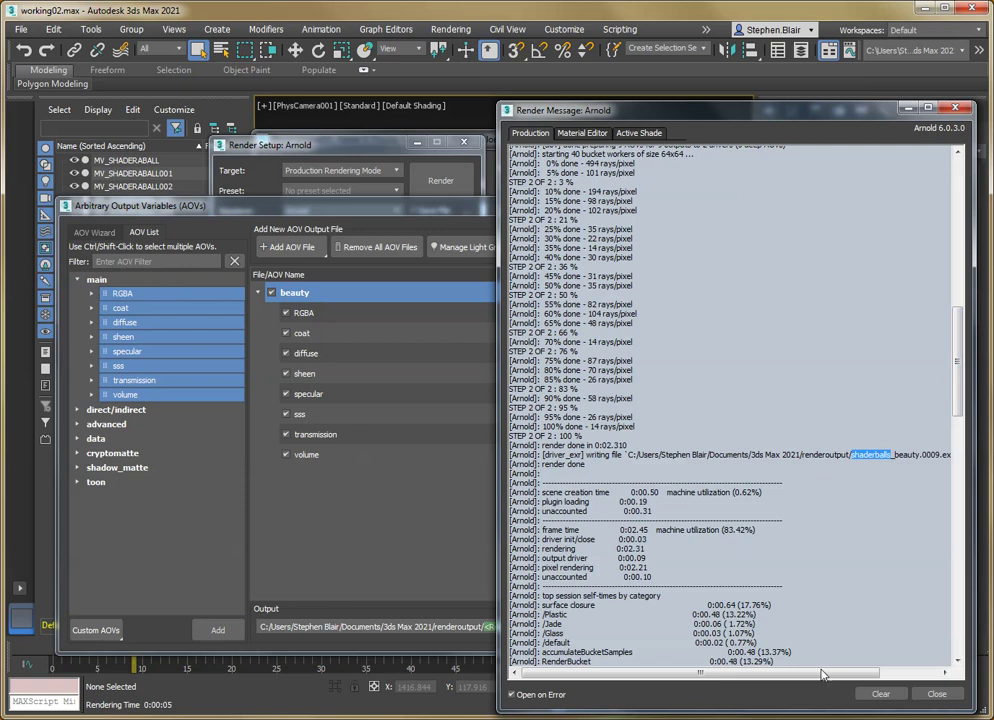
drag(822, 674, 880, 674)
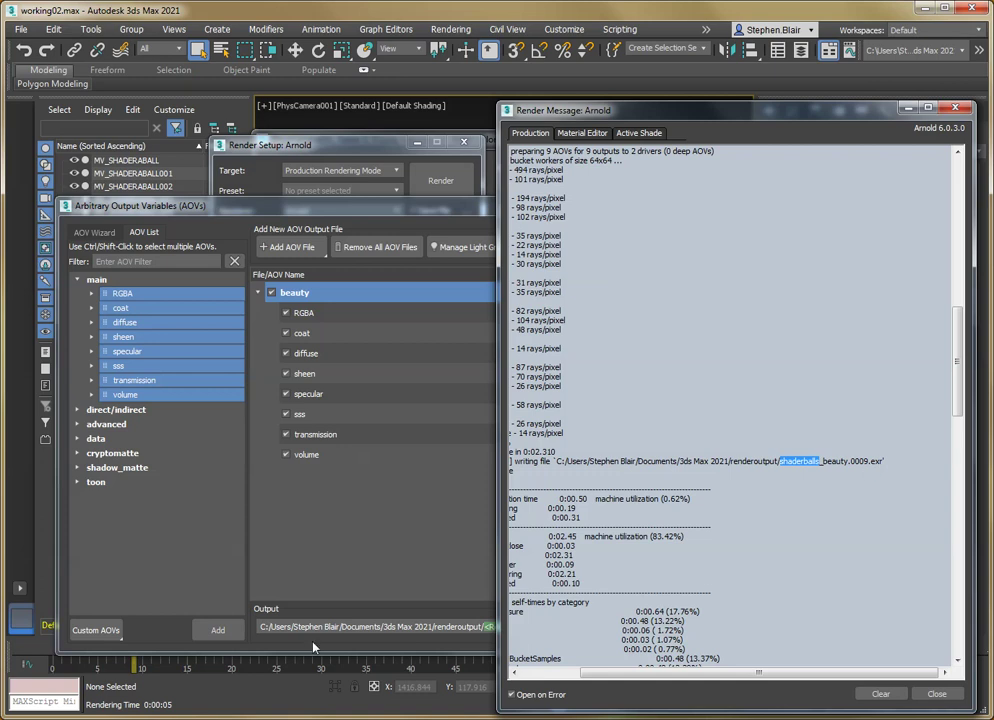
click(343, 586)
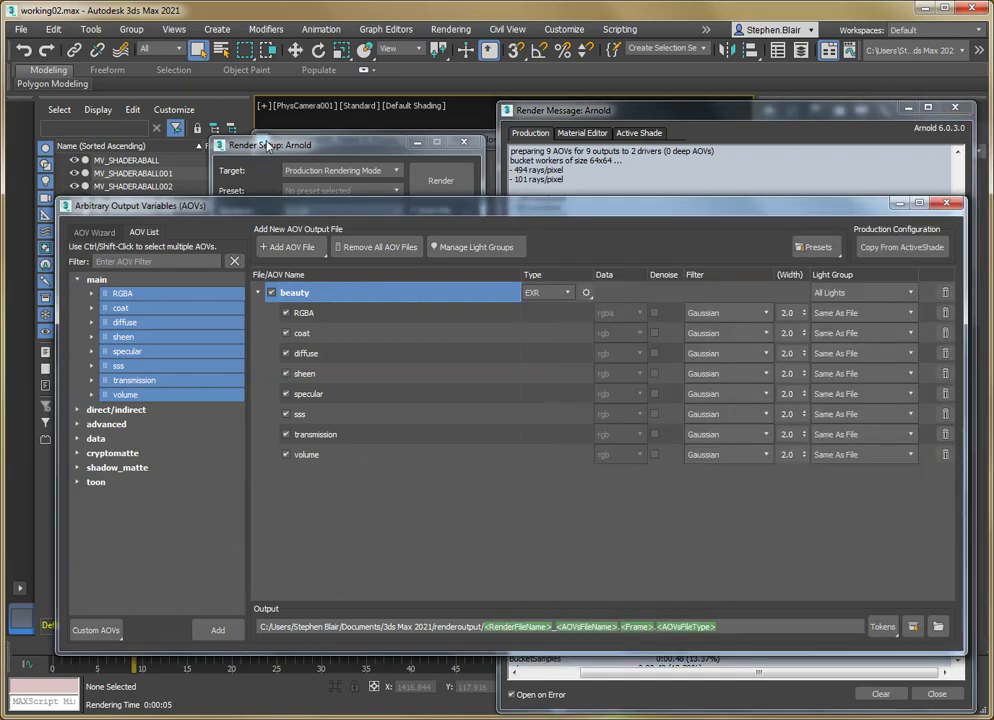
click(265, 150)
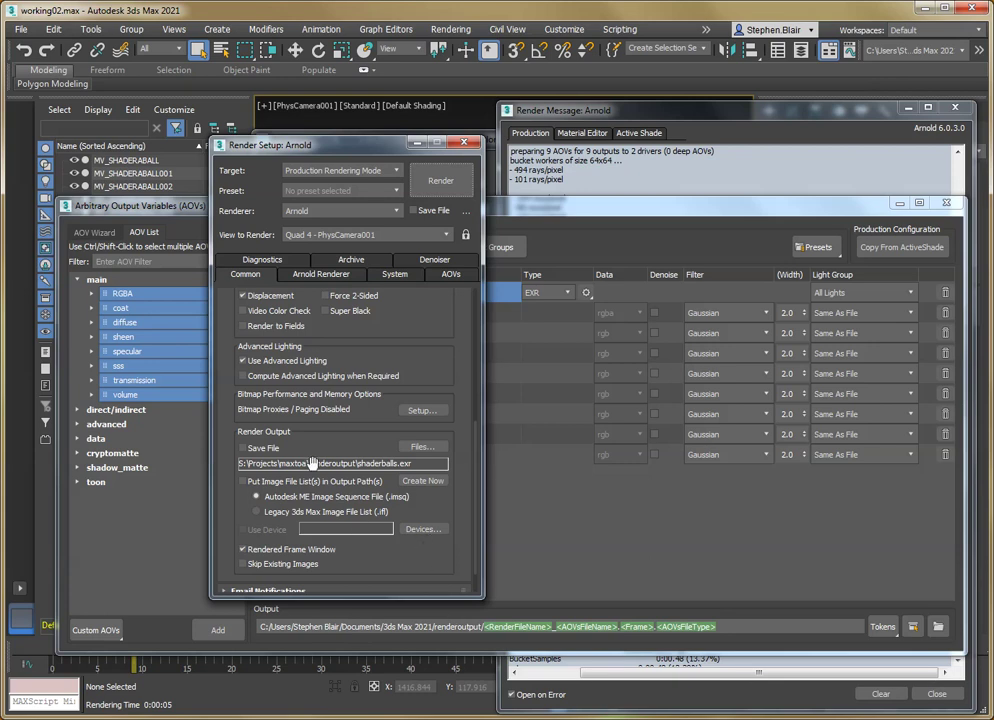
Replace the fixed folder path in the AOV output path with the <RenderFolder> token.
click(560, 520)
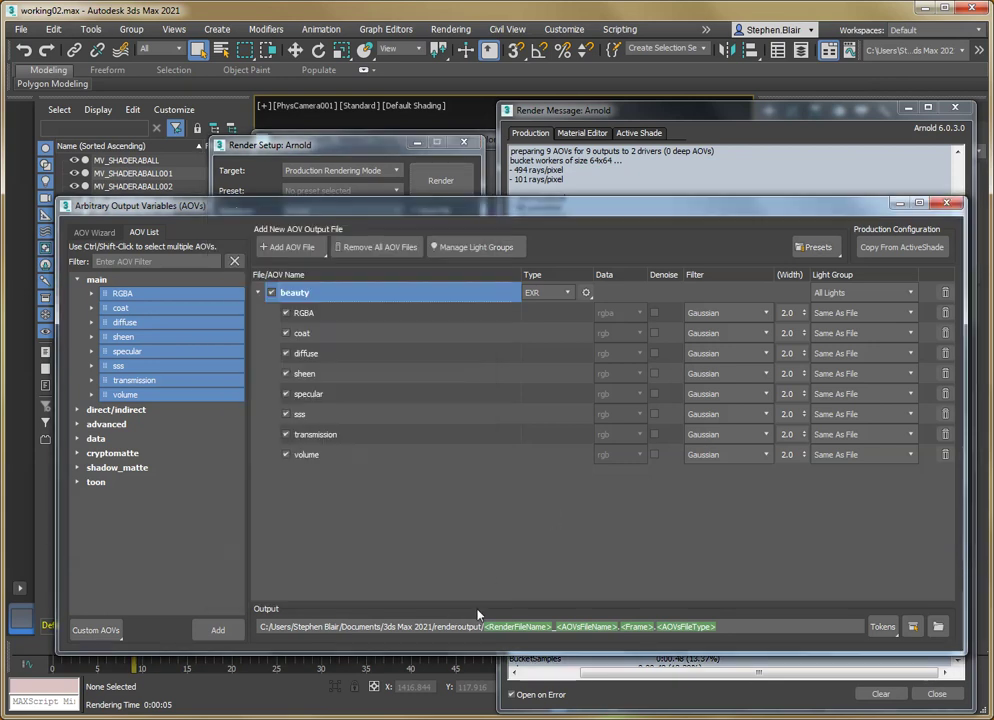
drag(482, 626, 222, 630)
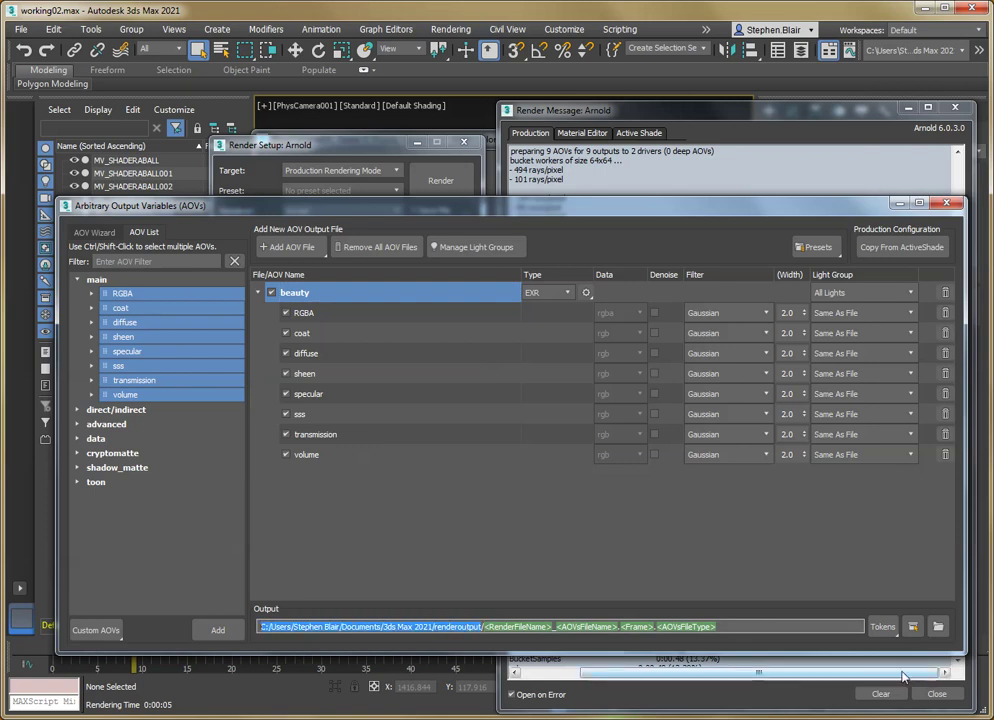
click(885, 628)
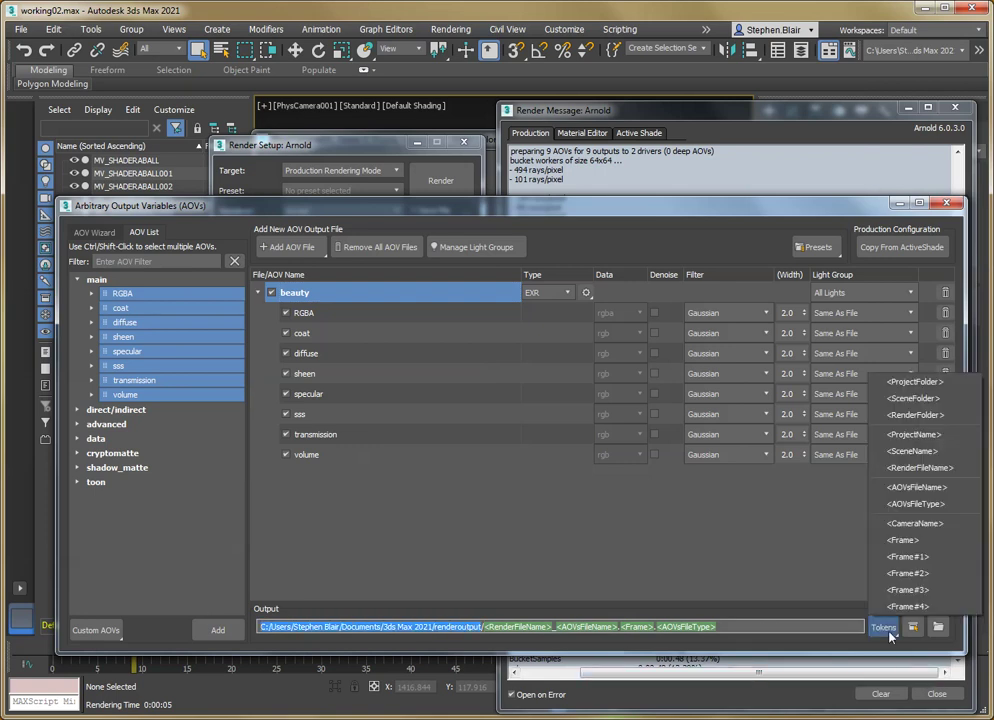
click(921, 424)
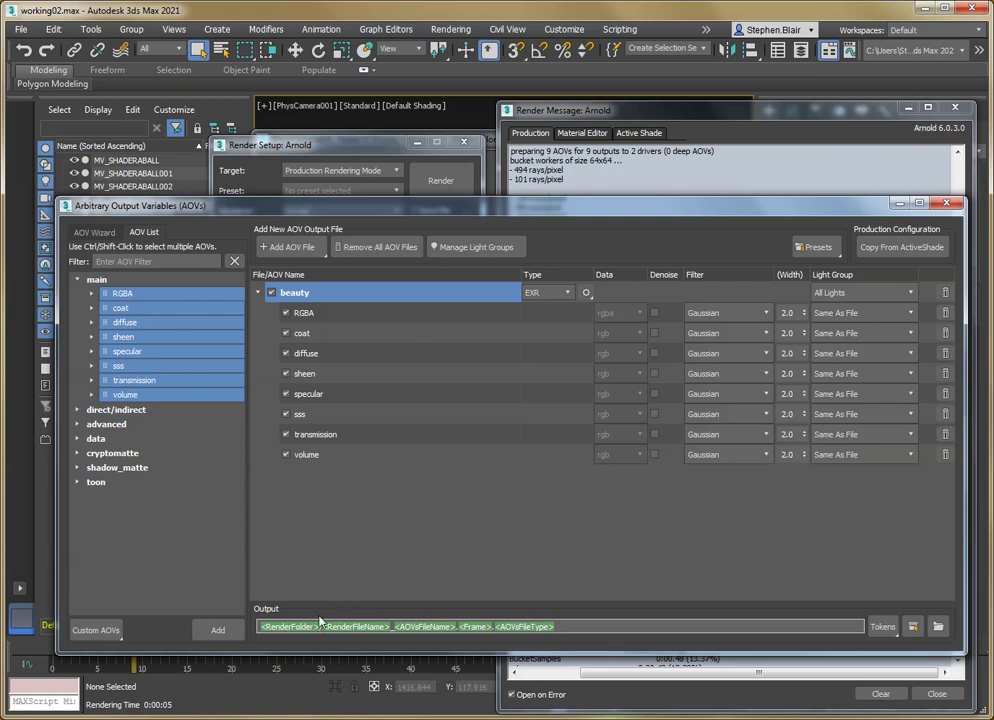
Render the PhysCamera001 view and check the logged EXR file path against the output path in Render Setup.
click(440, 181)
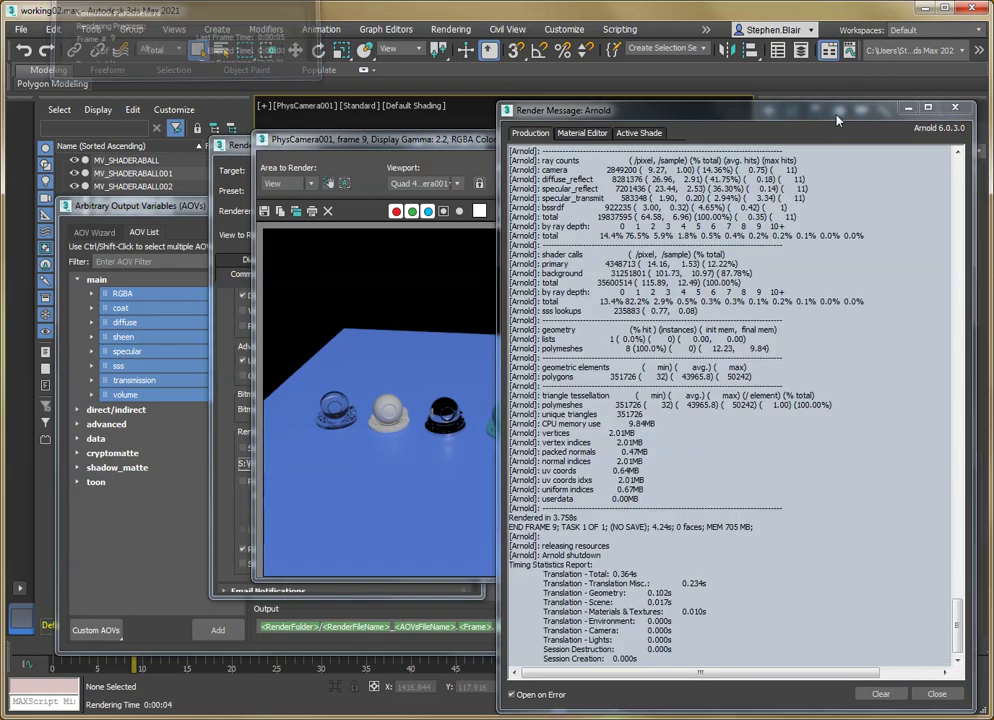
click(836, 117)
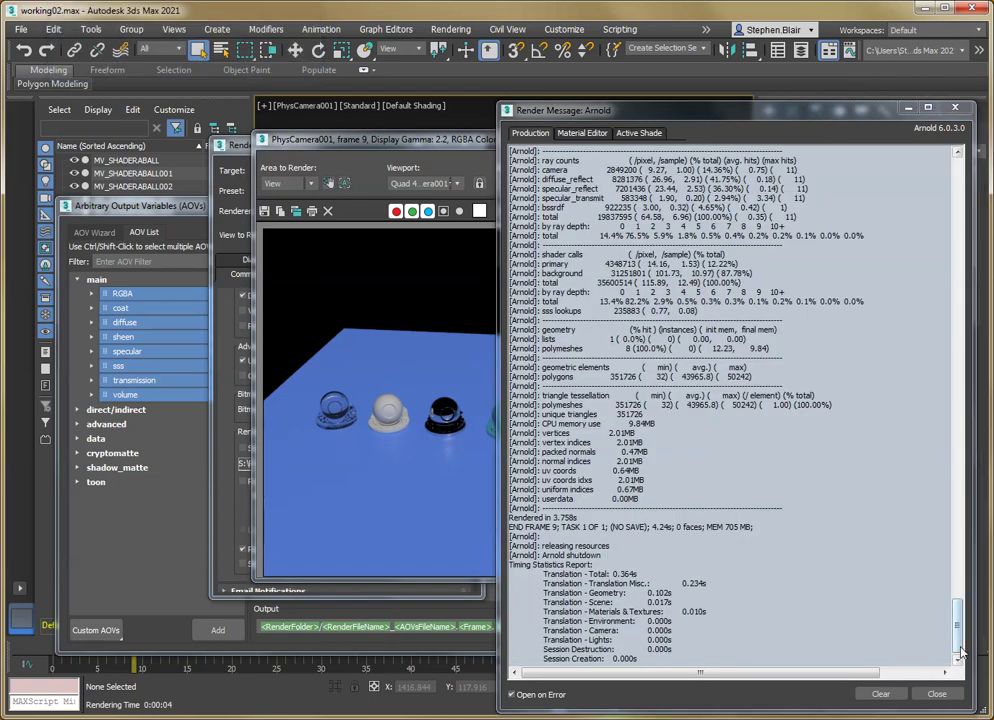
drag(960, 655, 950, 541)
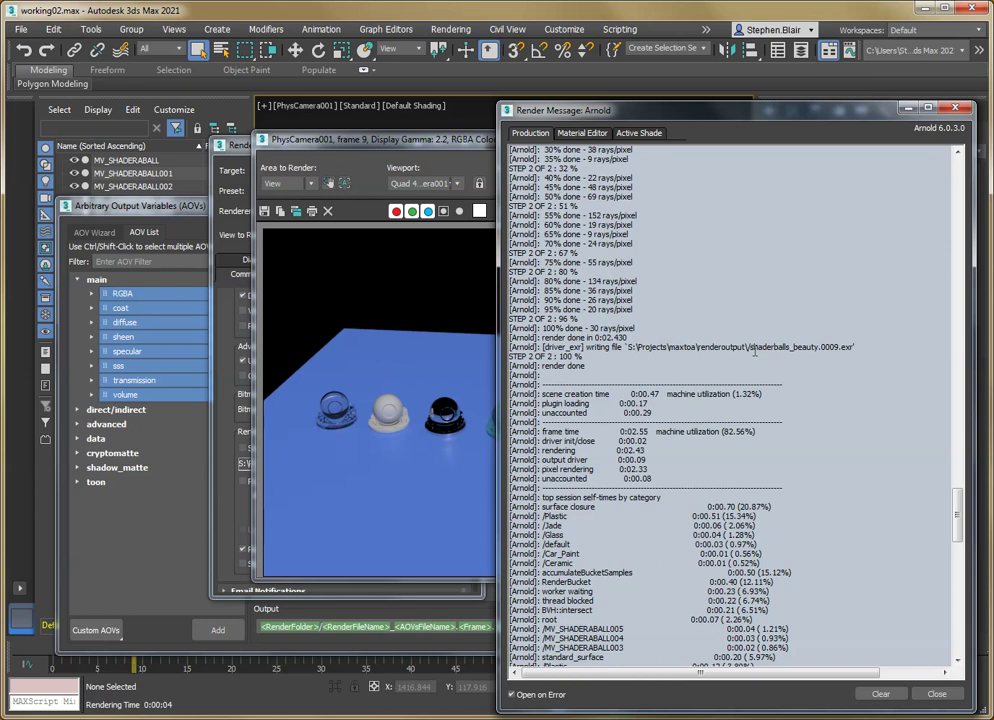
key(F10)
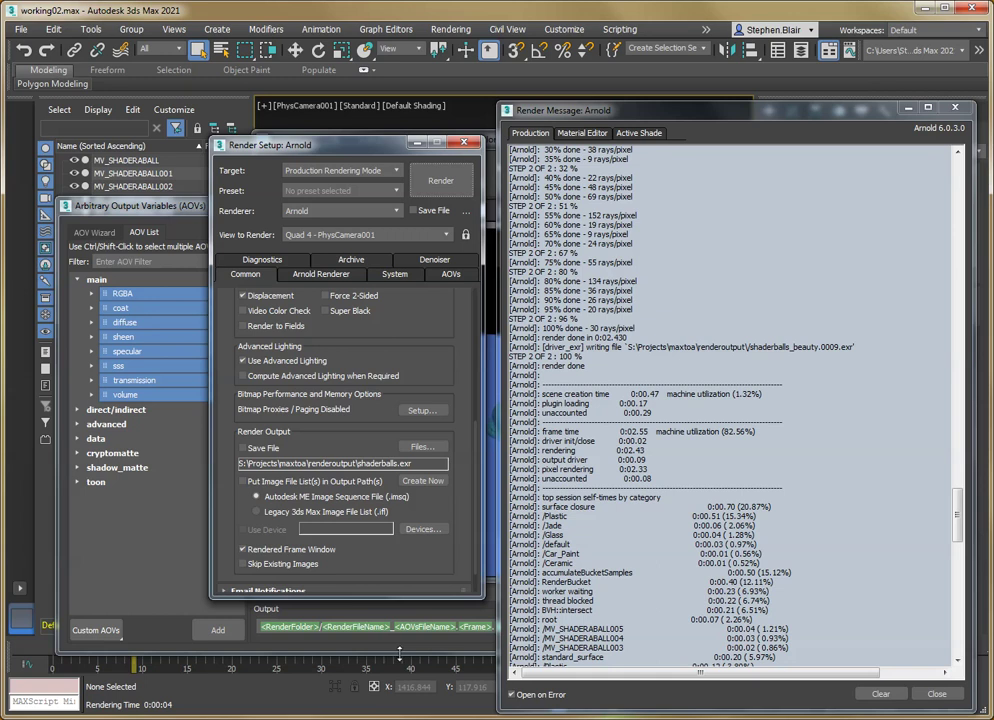
Examine the render log for the AOVs assigned to the beauty EXR driver and the file it wrote.
click(957, 530)
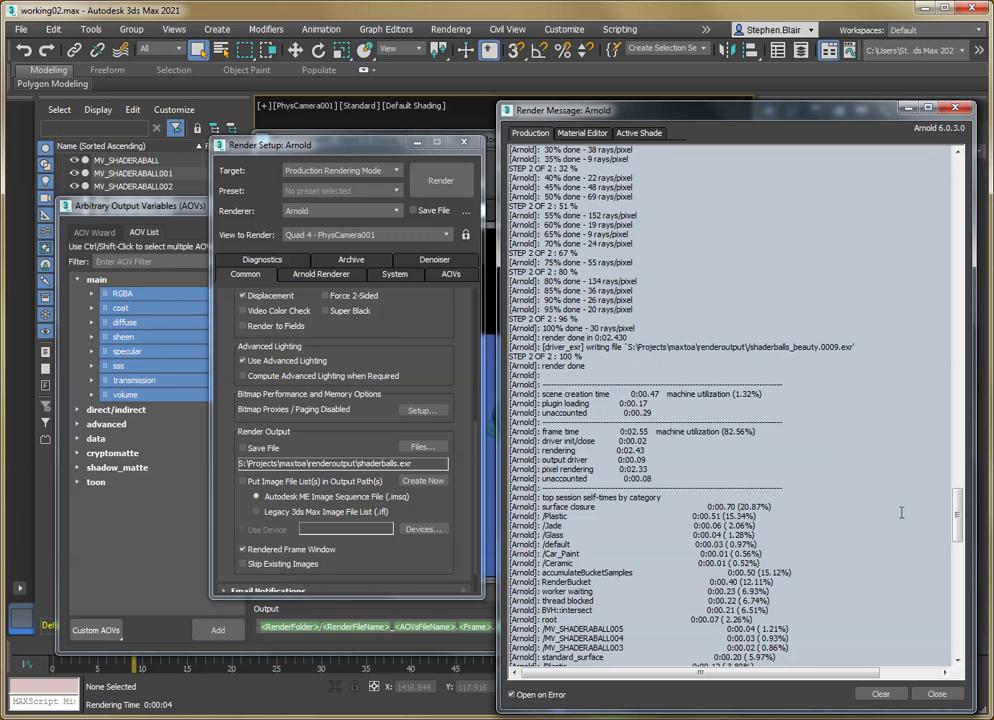
drag(957, 530, 957, 484)
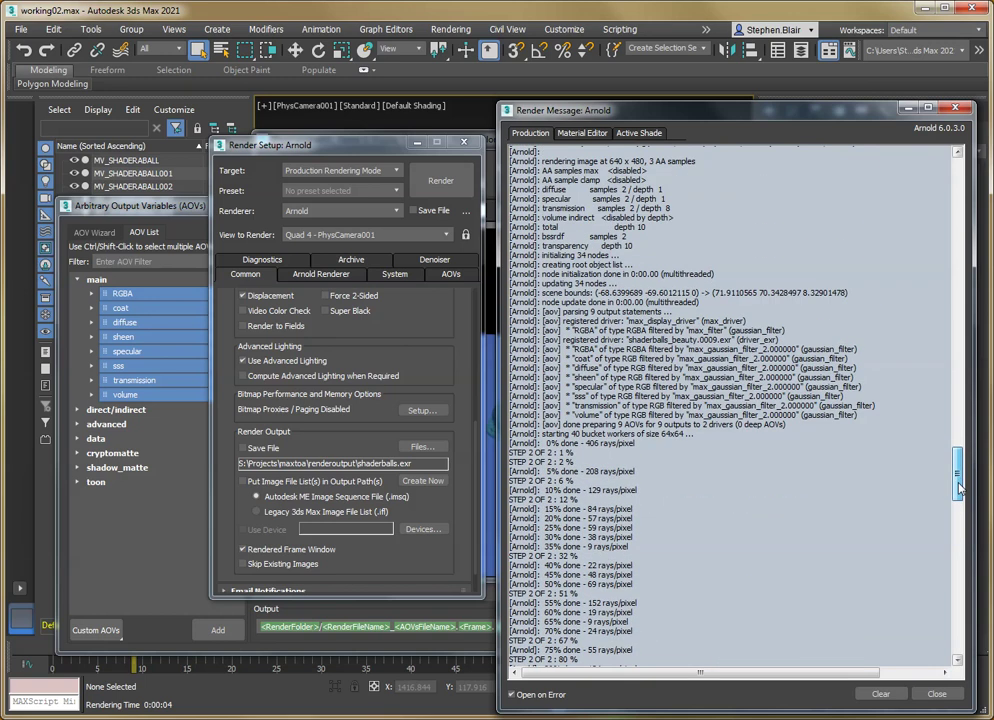
drag(566, 349, 724, 424)
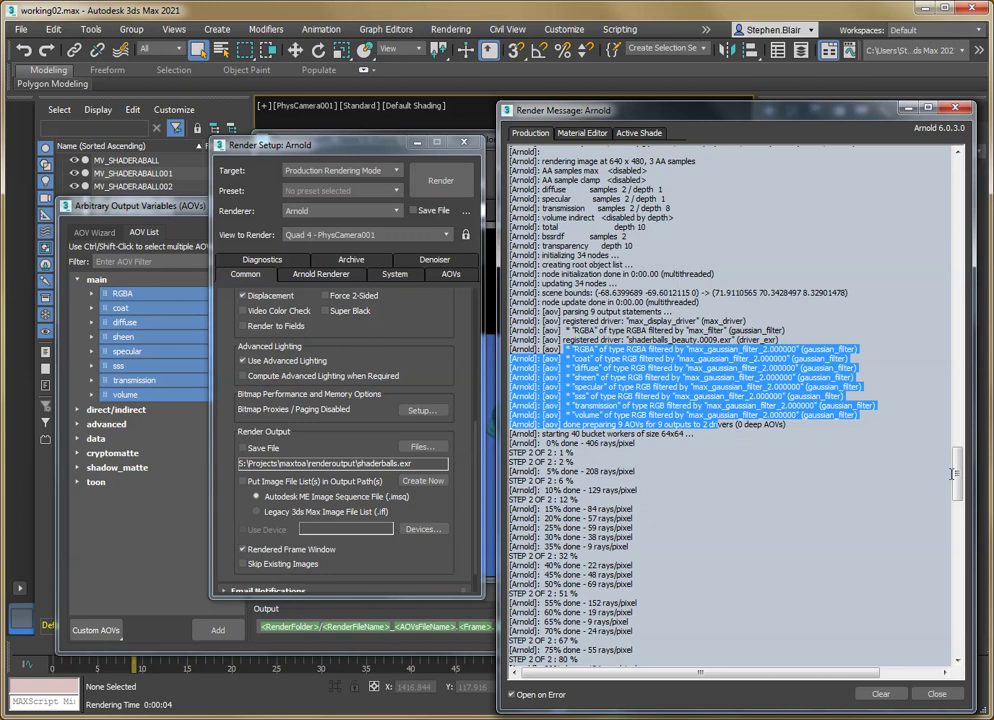
drag(957, 484, 957, 512)
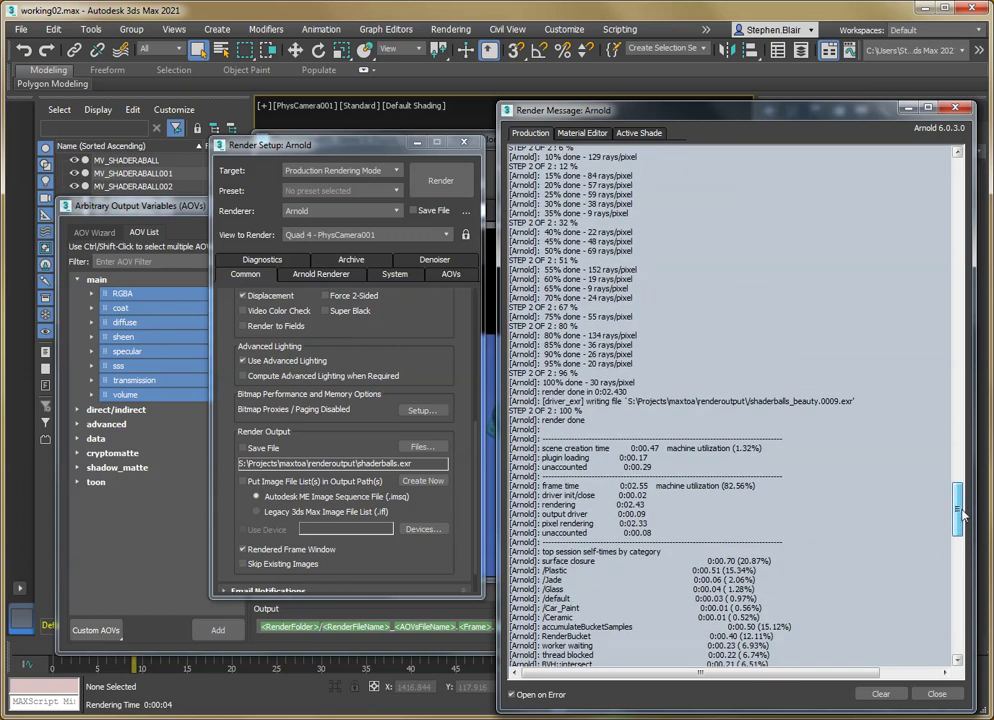
double_click(596, 401)
drag(643, 405, 869, 403)
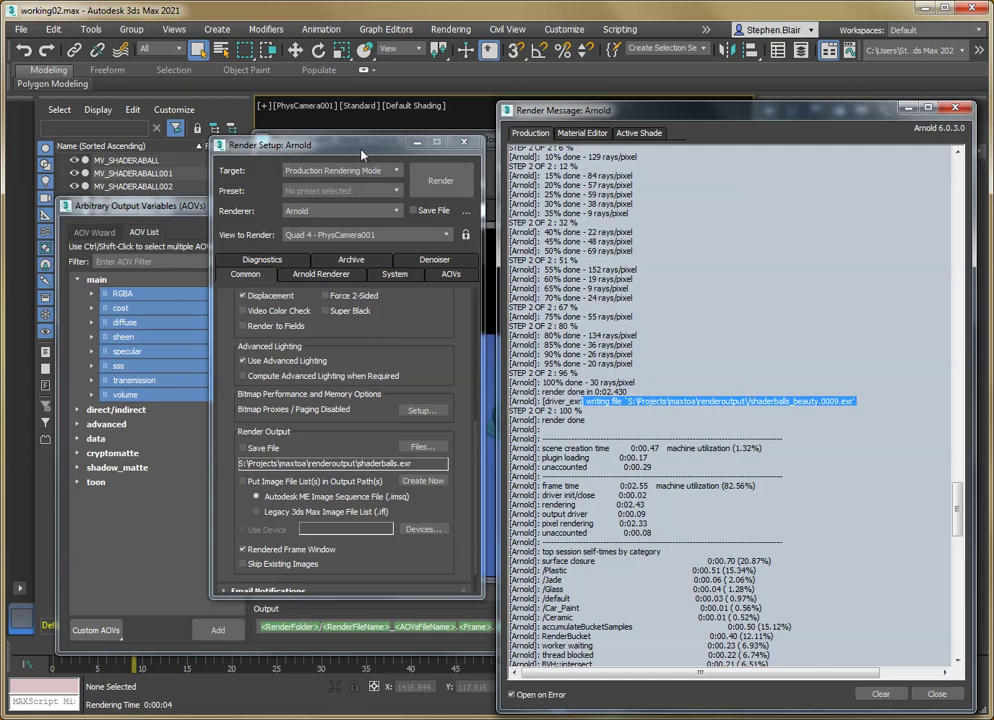
Review the AOV list and tokenized output path alongside the Render Output settings in Render Setup.
click(280, 115)
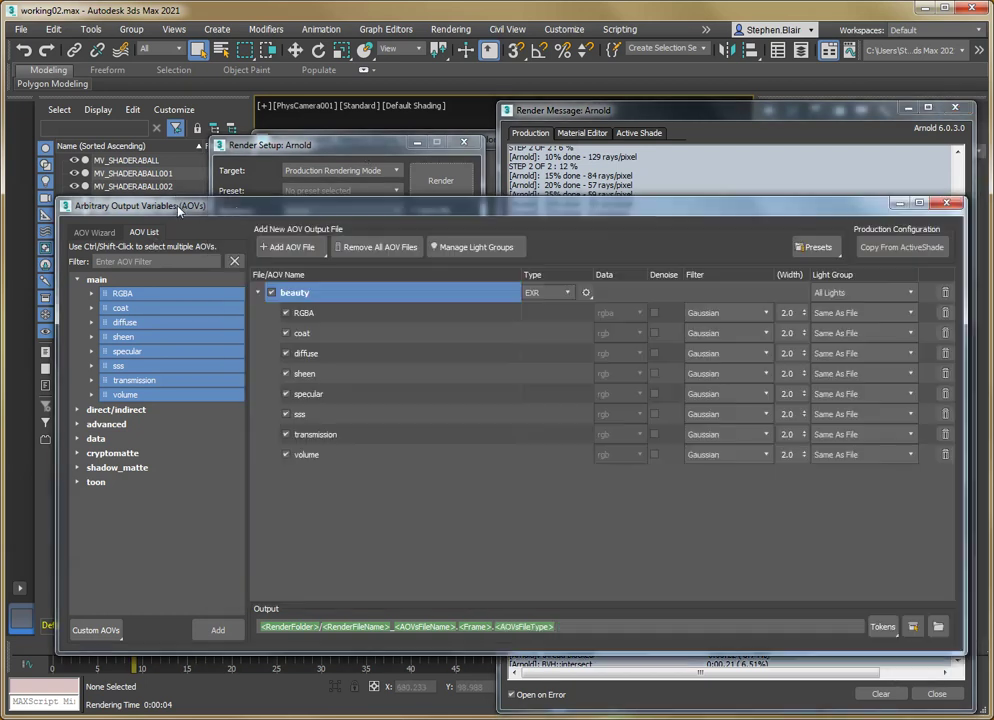
click(168, 207)
click(309, 150)
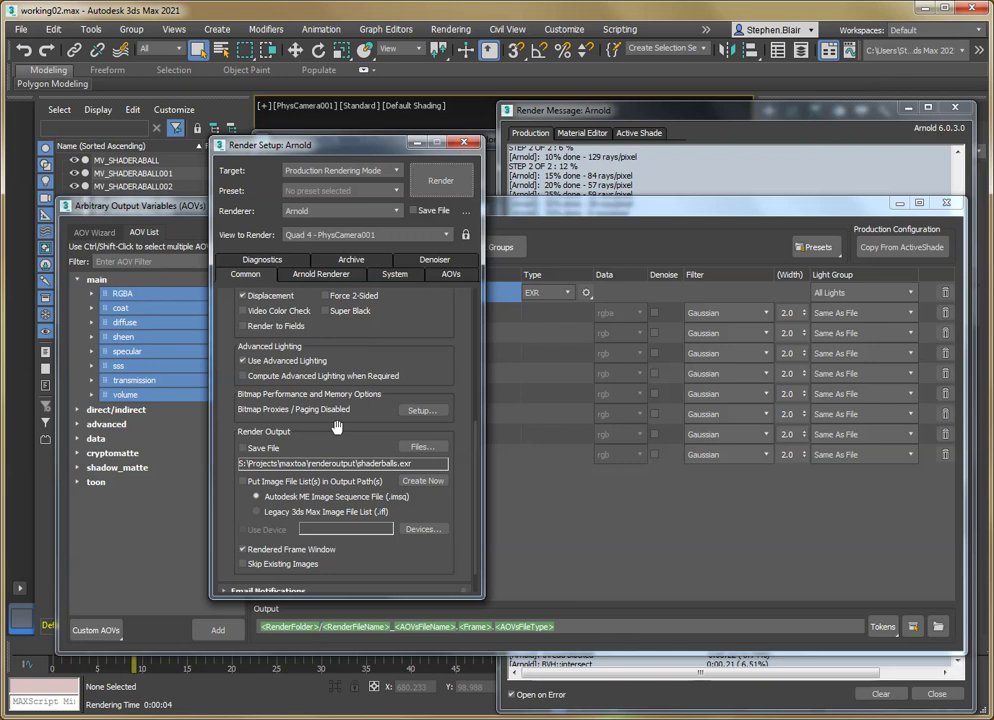
click(92, 208)
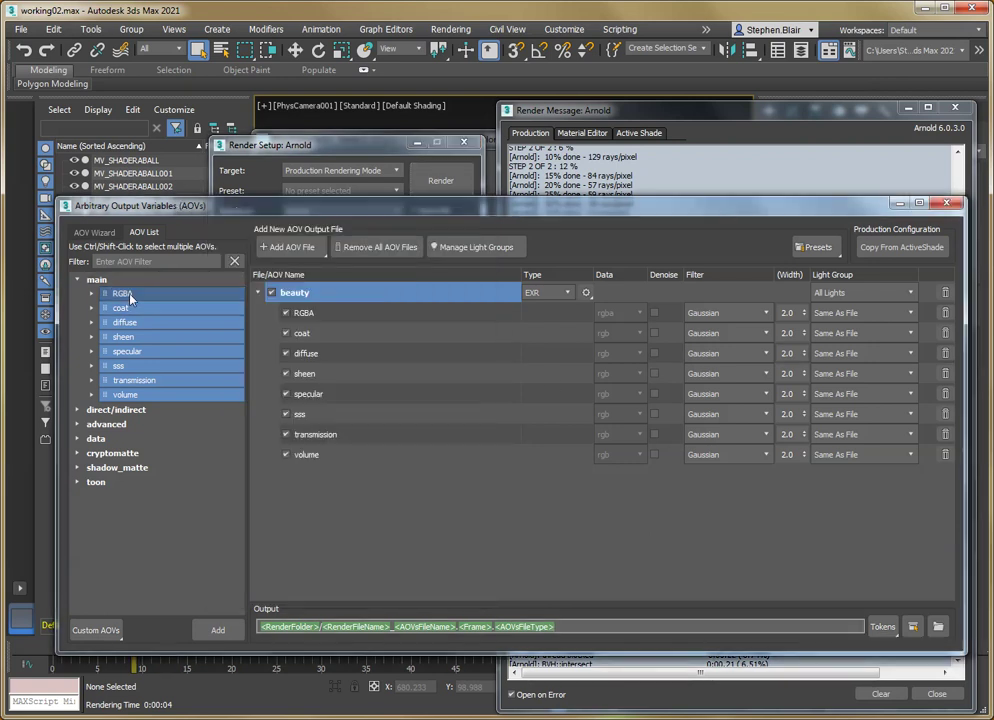
click(130, 295)
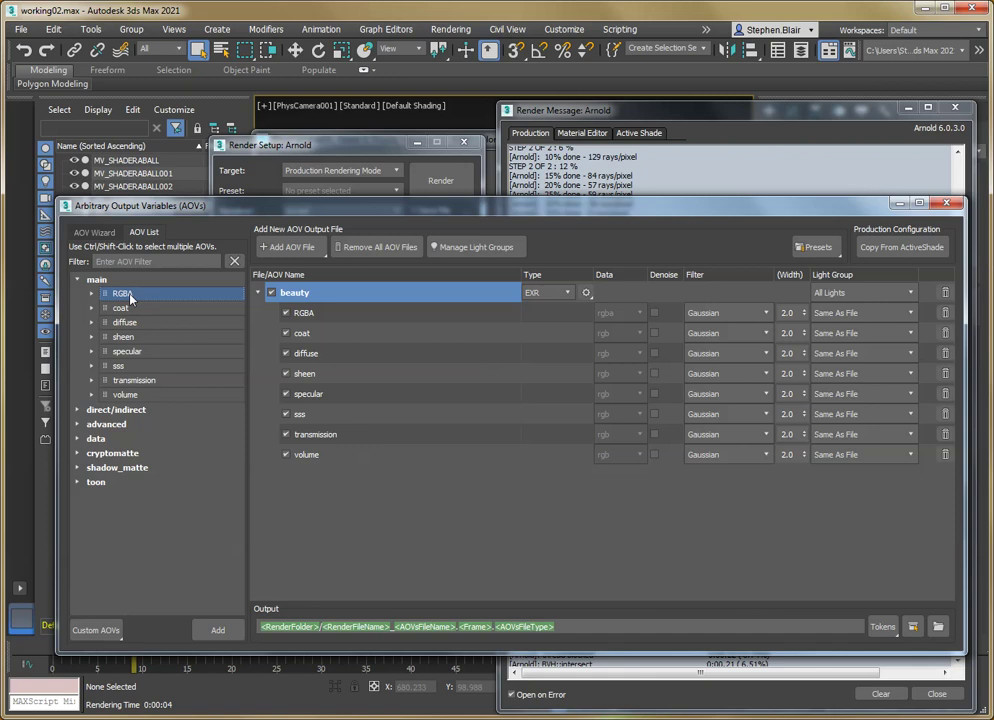
click(379, 148)
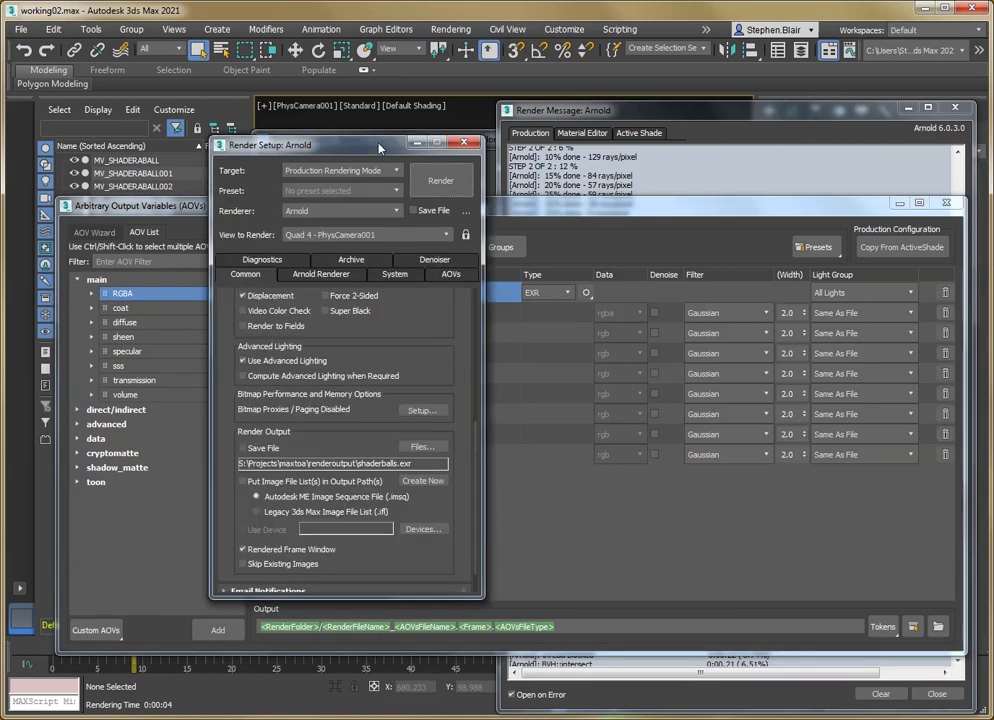